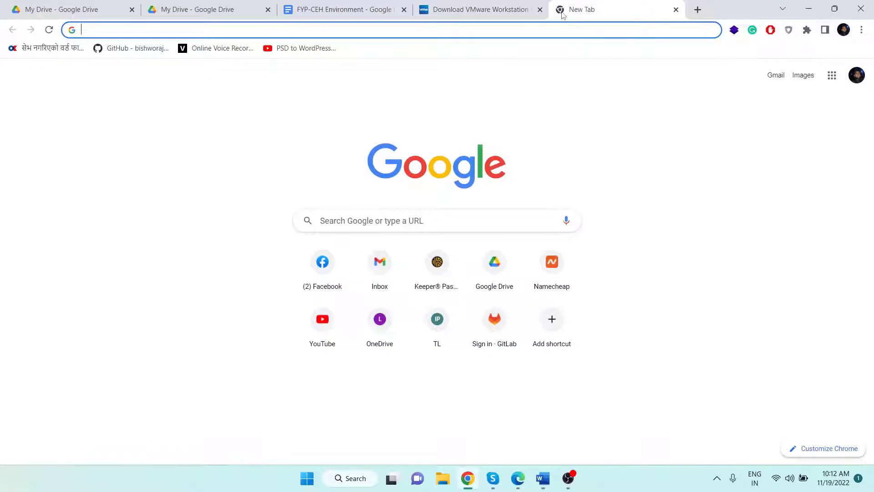
Search Chrome for 'download flameshot for windows'.
{"action": "type", "text": "download"}
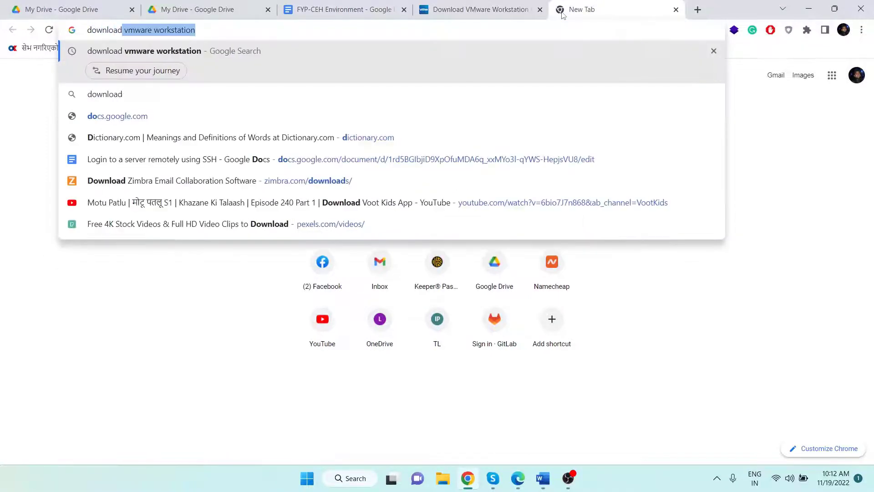
{"action": "type", "text": " flameshot for window"}
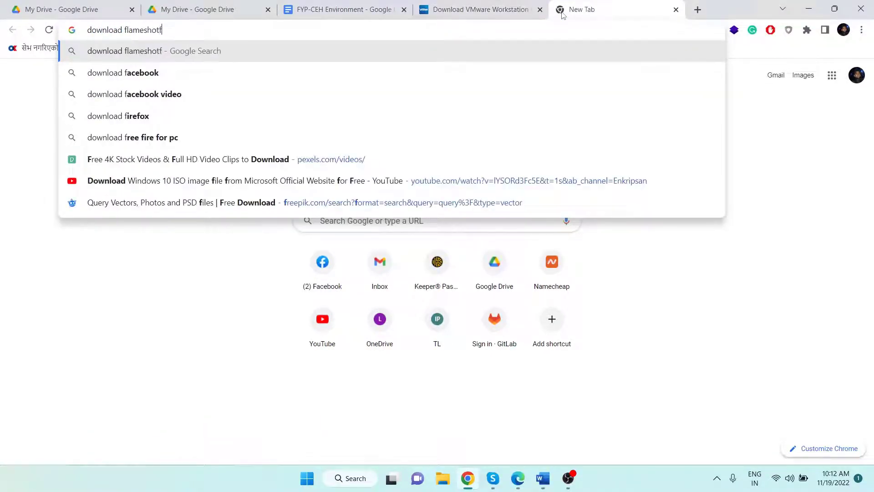
{"action": "type", "text": "s"}
{"action": "key", "text": "Return"}
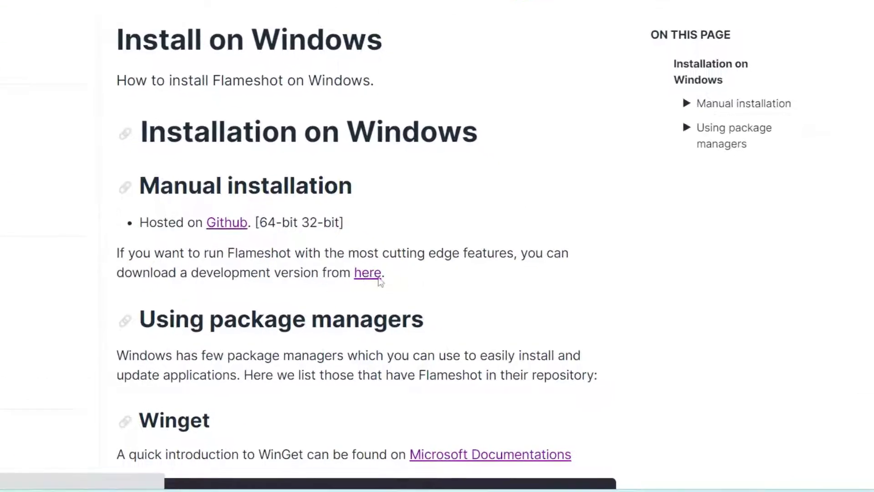
From the Development Build page, save Windows-artifact.zip into the Downloads folder.
{"action": "left_click", "coordinate": [379, 278]}
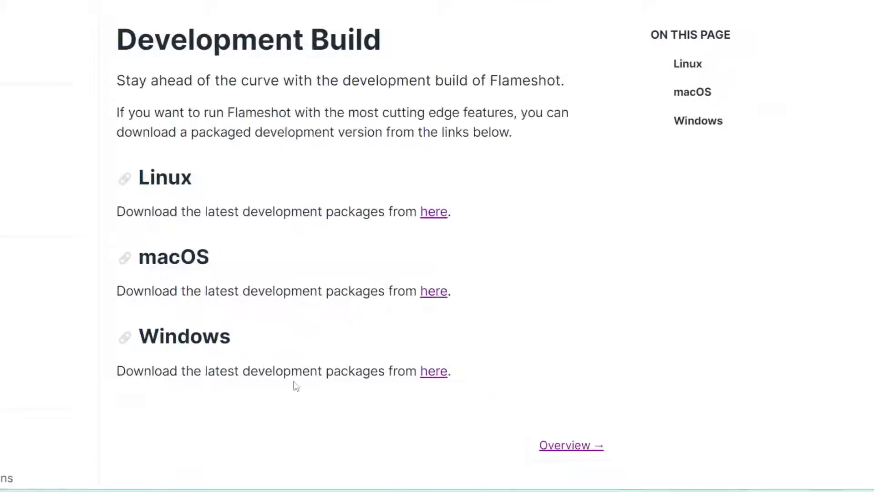
{"action": "left_click", "coordinate": [439, 373]}
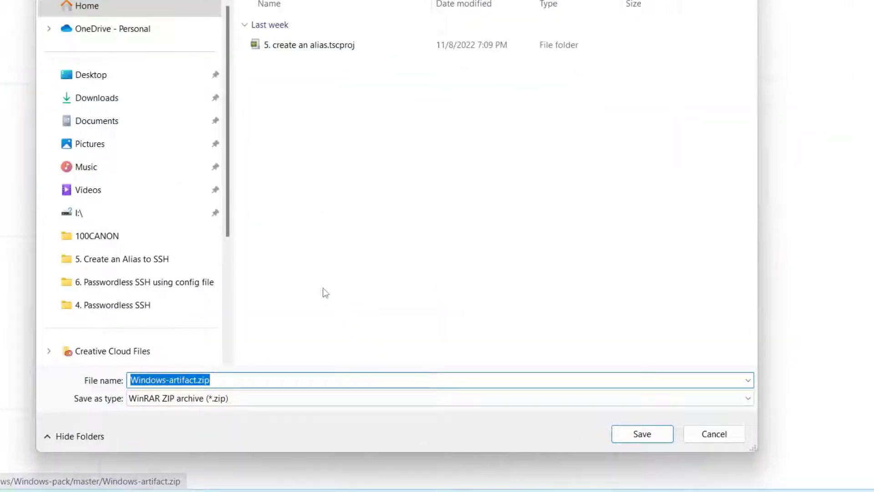
{"action": "left_click", "coordinate": [122, 106]}
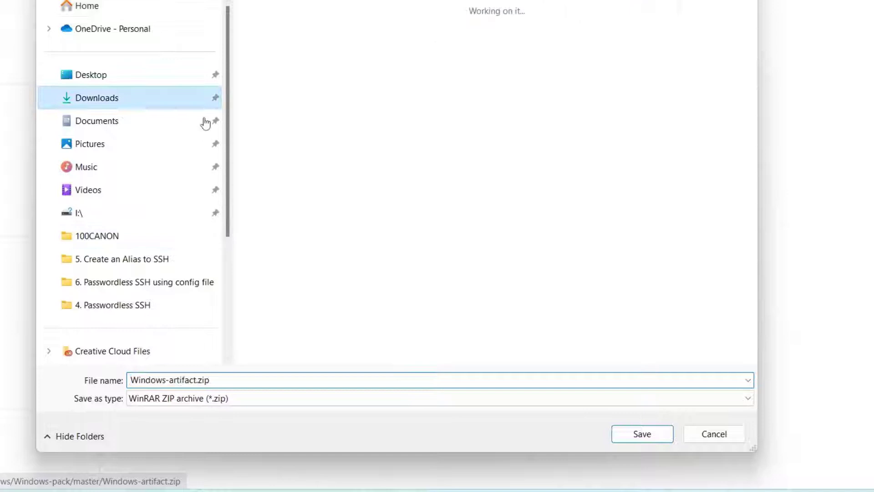
{"action": "left_click", "coordinate": [642, 434]}
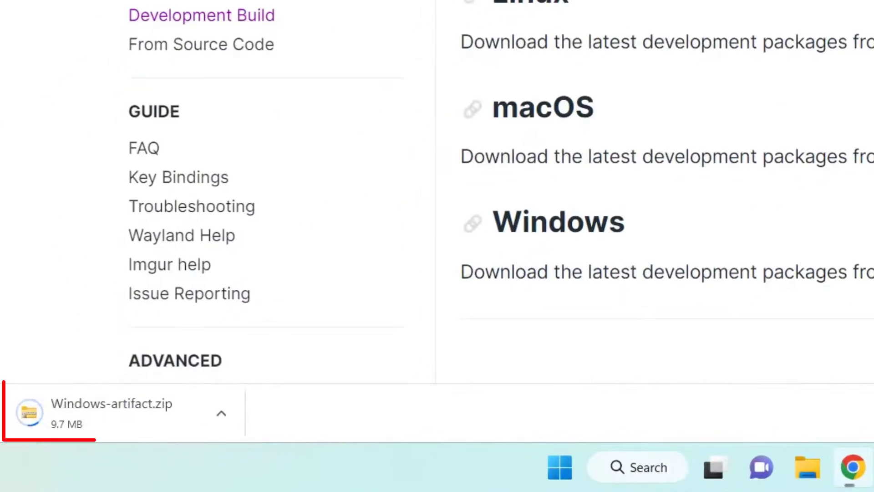
{"action": "scroll", "coordinate": [437, 191], "scroll_direction": "down", "scroll_amount": 3}
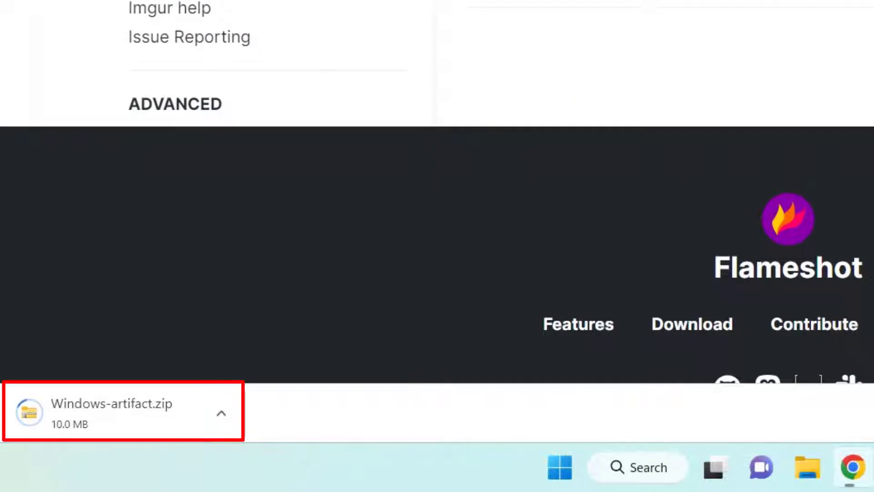
{"action": "scroll", "coordinate": [703, 299], "scroll_direction": "up", "scroll_amount": 3}
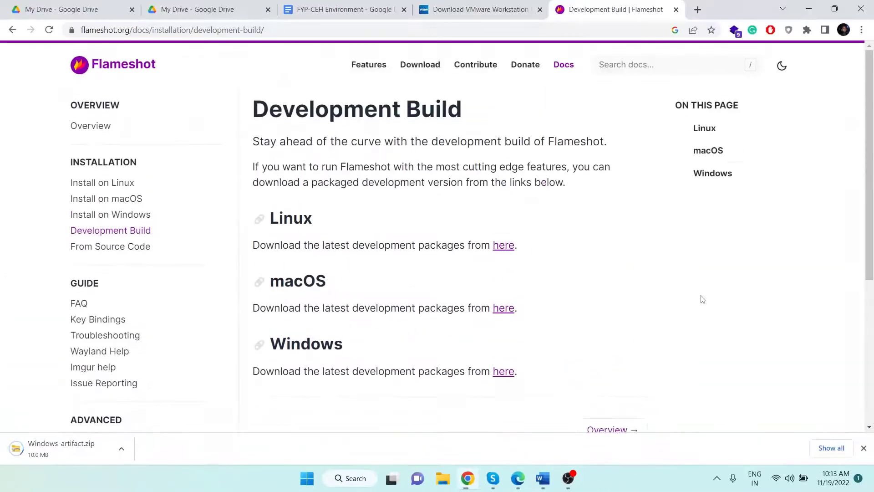
Check the Windows-artifact.zip download in Chrome's downloads list, then show Downloads in File Explorer.
{"action": "key", "text": "ctrl+j"}
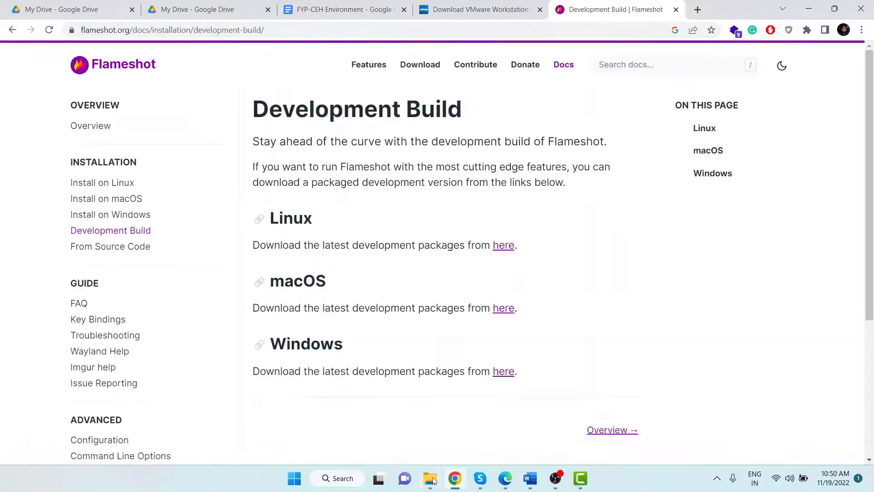
{"action": "left_click", "coordinate": [432, 479]}
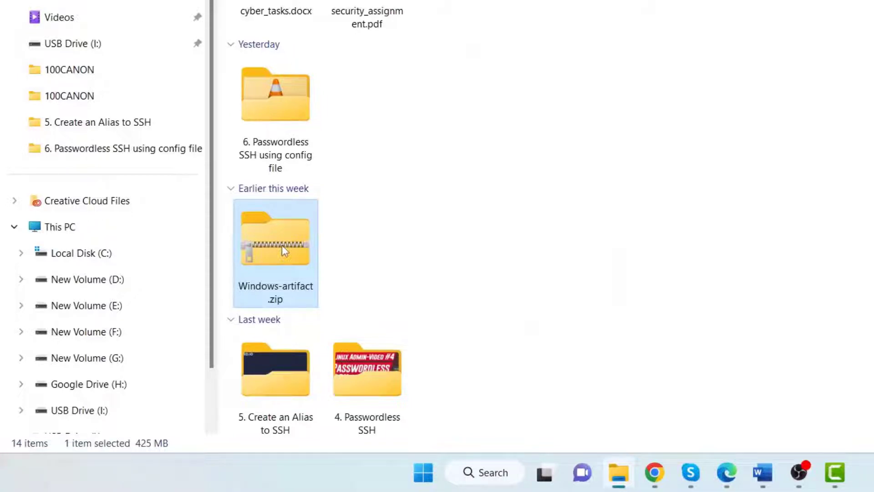
Extract Windows-artifact.zip with WinRAR into a new Windows-artifact folder and select it.
{"action": "right_click", "coordinate": [283, 245]}
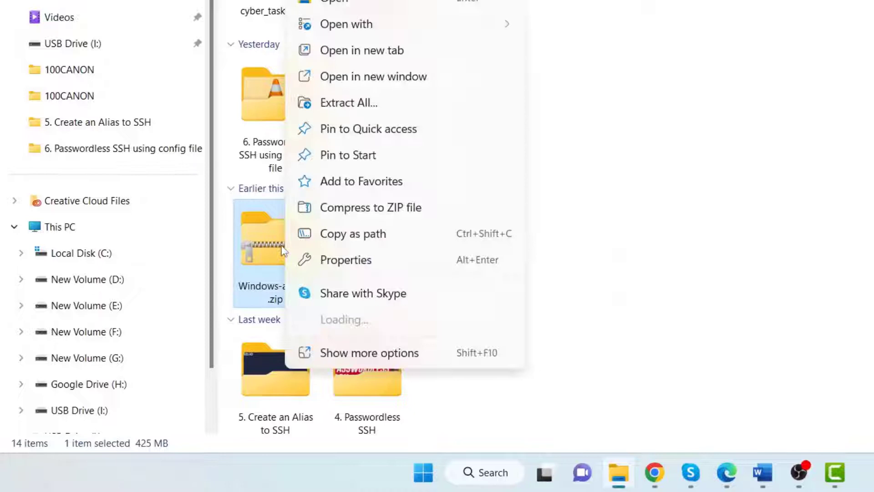
{"action": "mouse_move", "coordinate": [419, 326]}
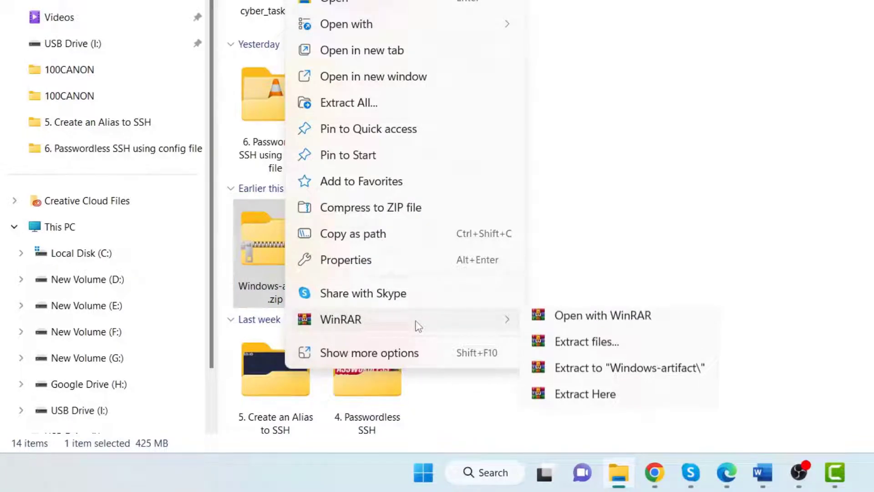
{"action": "left_click", "coordinate": [603, 375]}
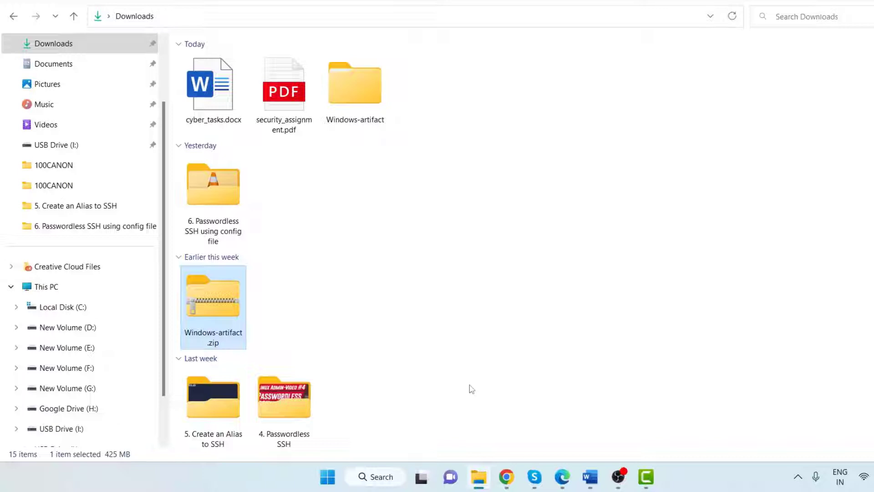
{"action": "left_click", "coordinate": [367, 80]}
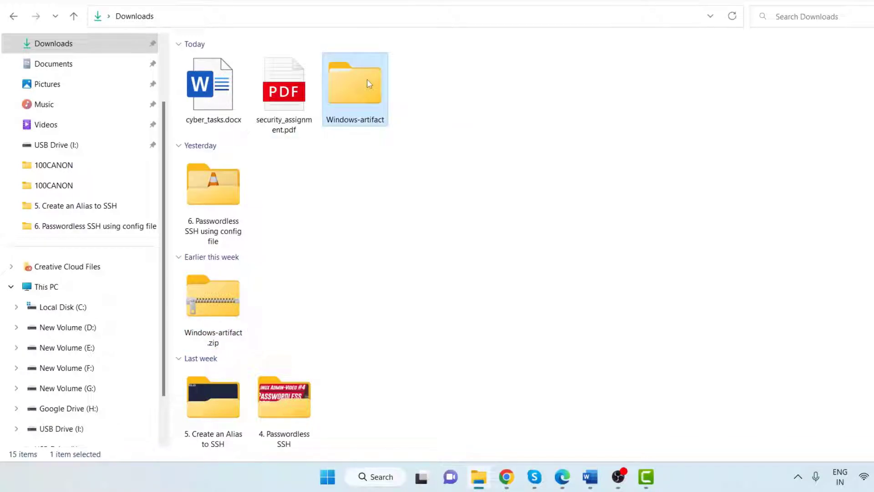
Launch the 64-bit Flameshot installer from the extracted Windows-artifact folder.
{"action": "double_click", "coordinate": [367, 79]}
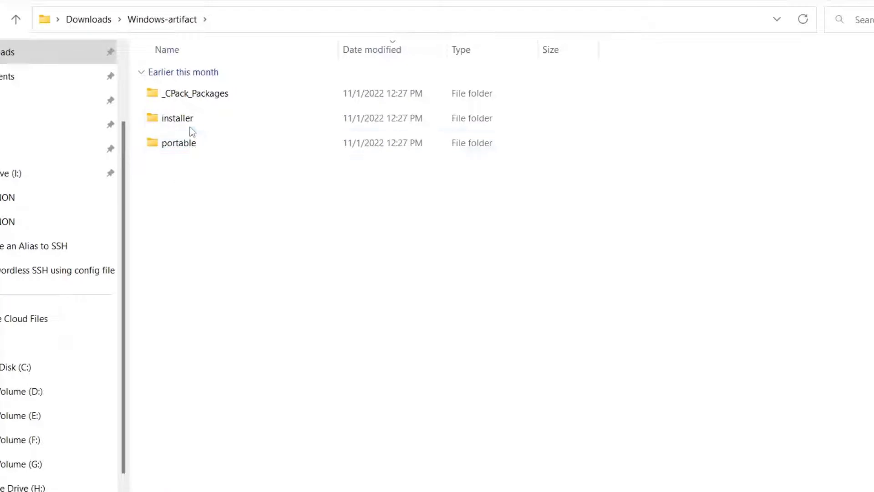
{"action": "double_click", "coordinate": [189, 123]}
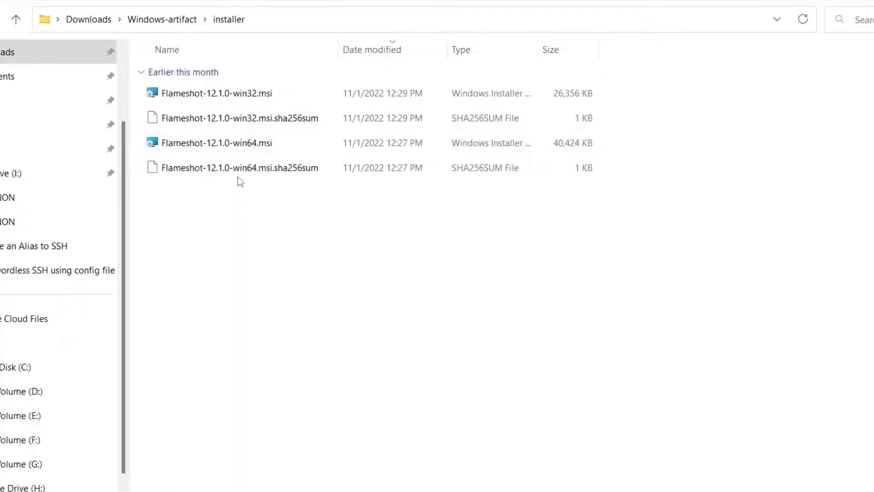
{"action": "double_click", "coordinate": [270, 148]}
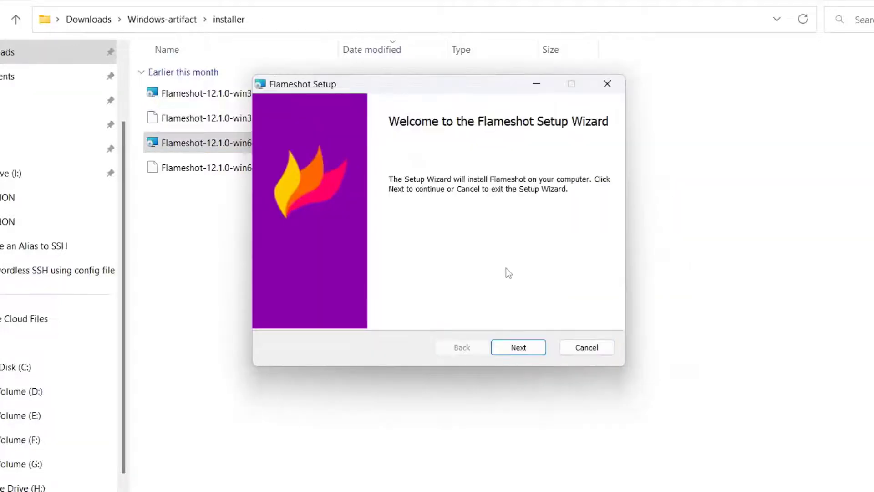
Accept the license, keep the default features and Program Files location, and install Flameshot.
{"action": "left_click", "coordinate": [527, 351]}
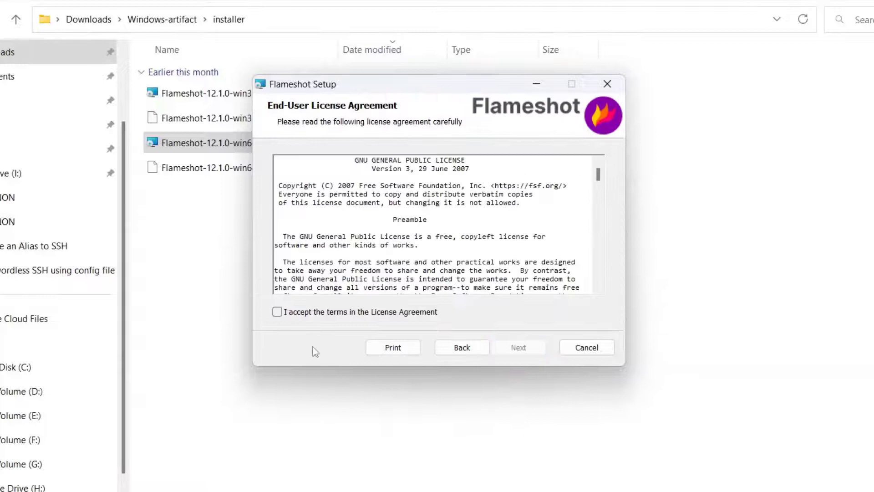
{"action": "left_click", "coordinate": [316, 315]}
{"action": "left_click", "coordinate": [519, 350]}
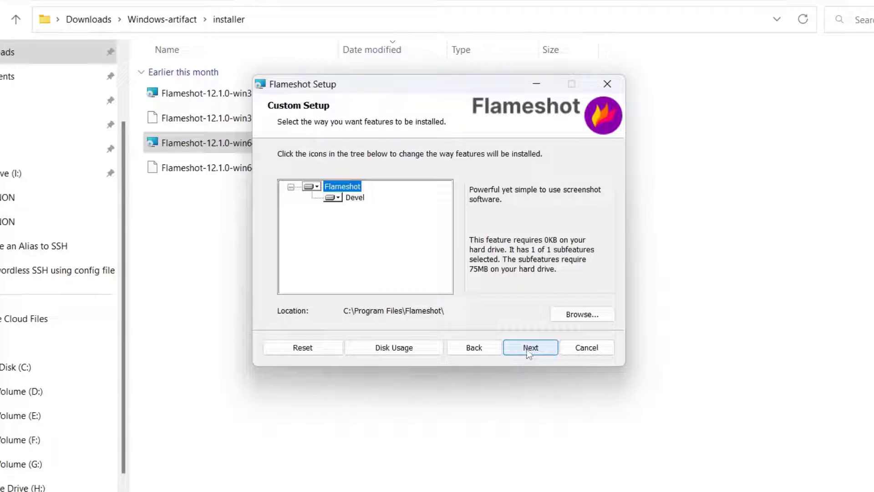
{"action": "left_click", "coordinate": [526, 349]}
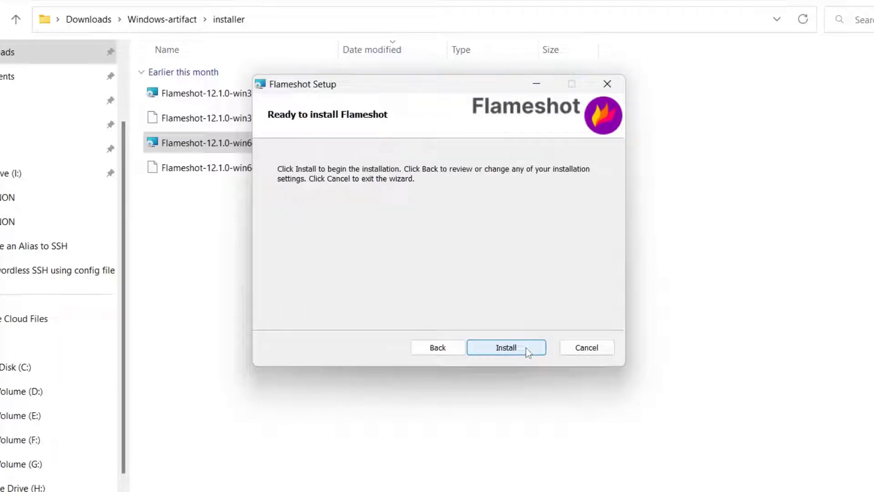
{"action": "left_click", "coordinate": [523, 353]}
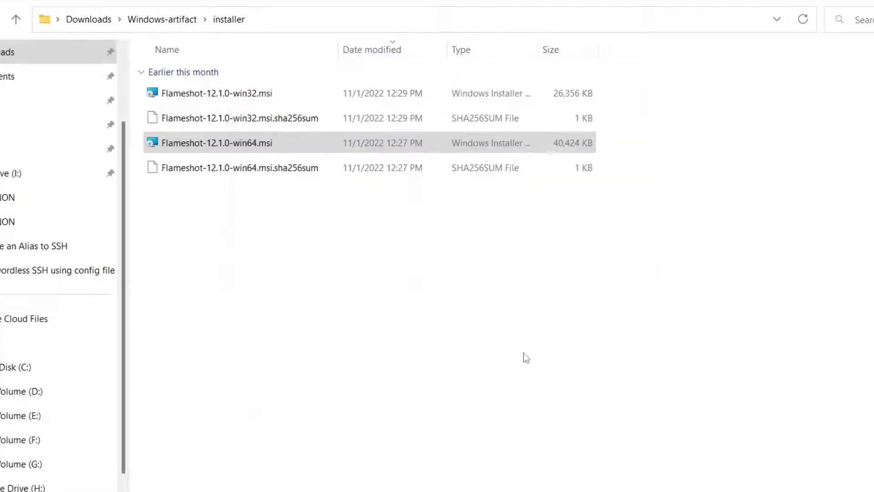
{"action": "left_click", "coordinate": [502, 347]}
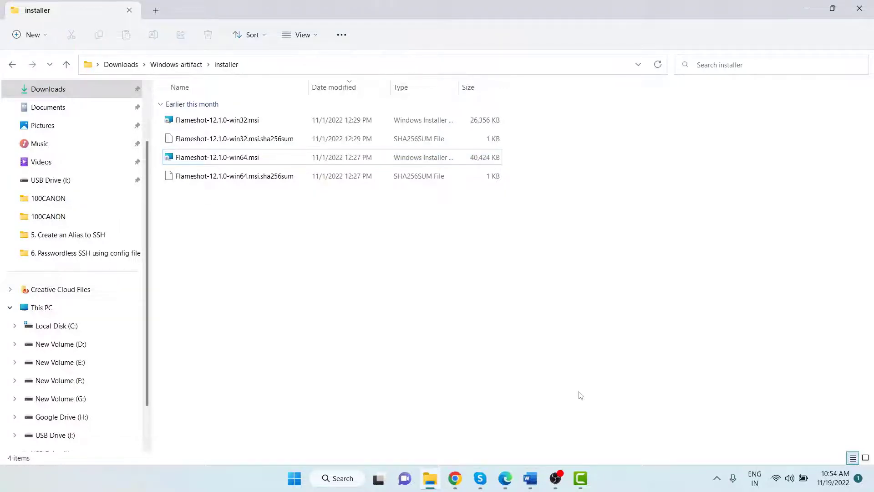
Search the Start menu for 'flamesh' and launch the Flameshot app.
{"action": "key", "text": "super"}
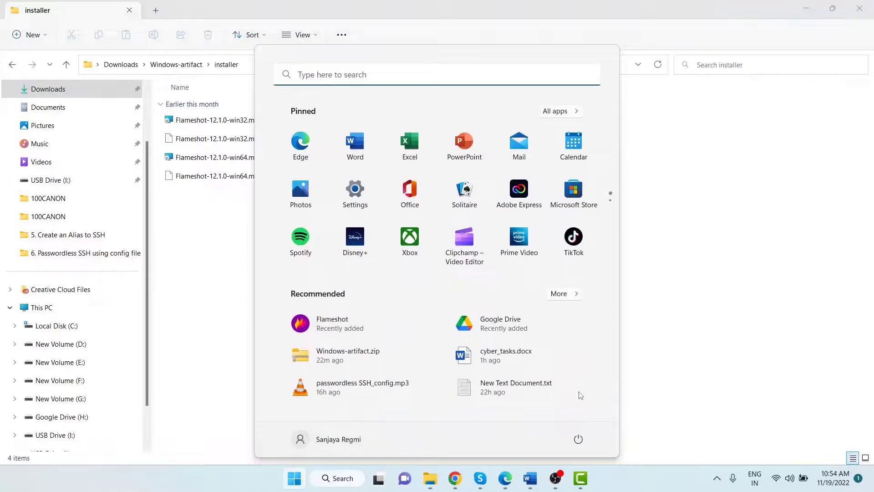
{"action": "type", "text": "flamesh"}
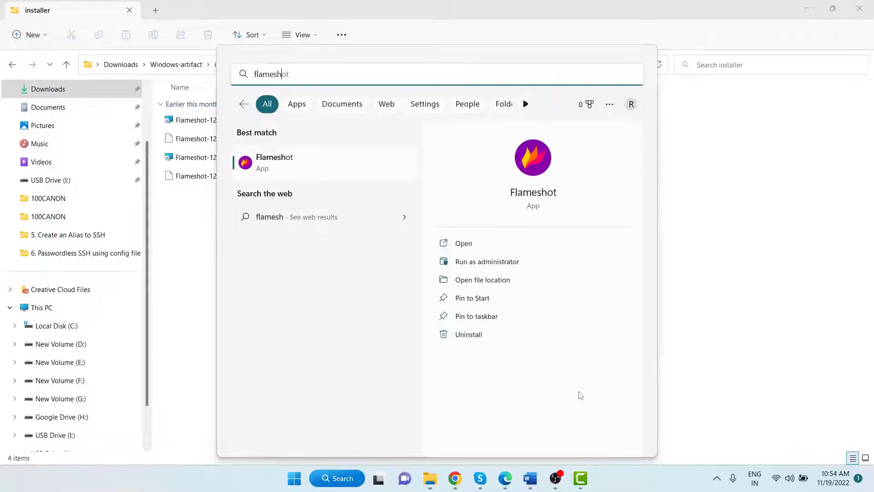
{"action": "left_click", "coordinate": [325, 169]}
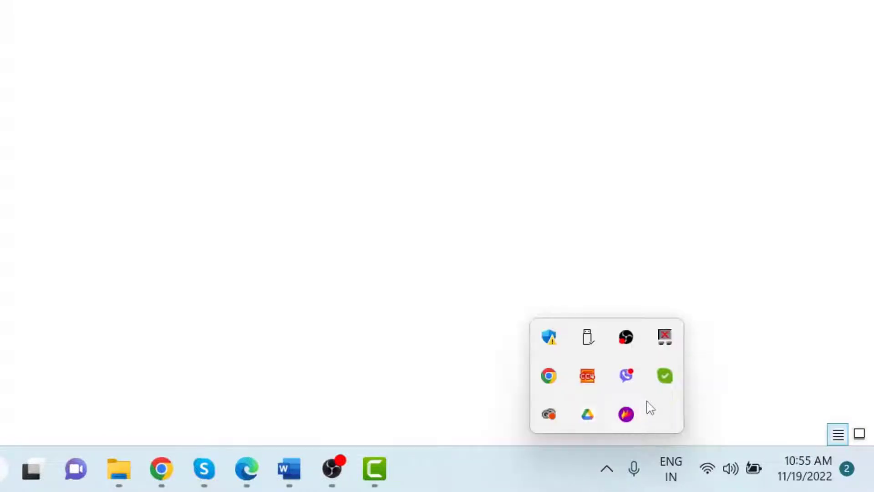
Capture the file list area and try a rectangle and an ellipse, undoing both.
{"action": "left_click", "coordinate": [627, 413]}
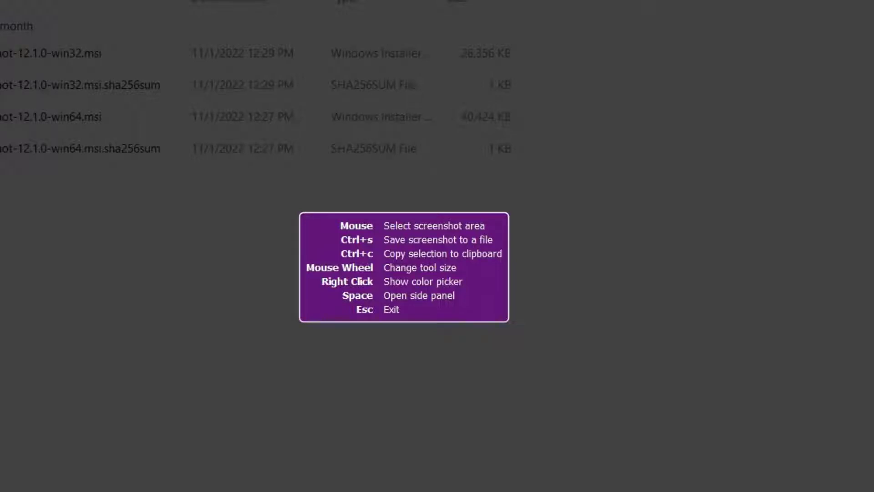
{"action": "left_click_drag", "start_coordinate": [156, 24], "coordinate": [609, 248]}
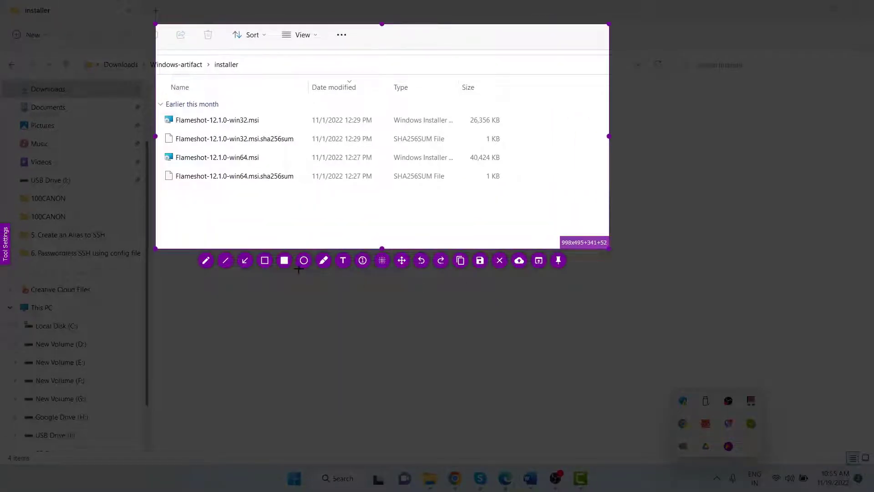
{"action": "left_click", "coordinate": [265, 260]}
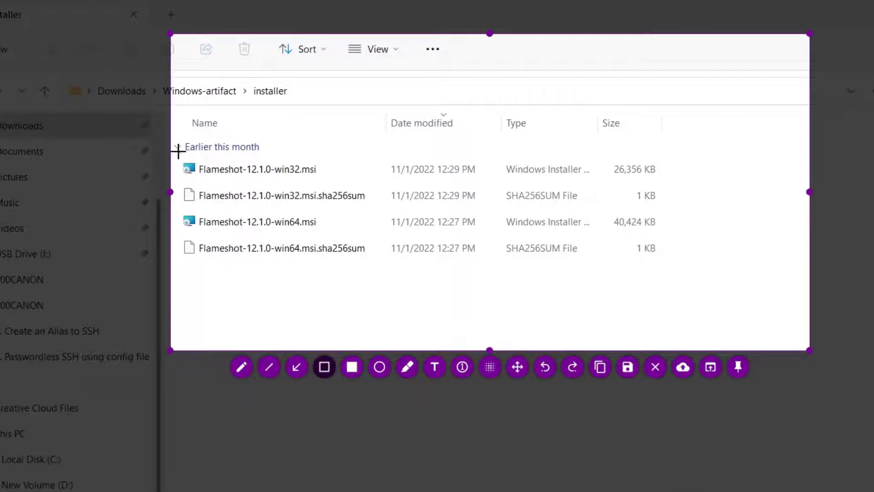
{"action": "mouse_move", "coordinate": [178, 152]}
{"action": "left_mouse_down"}
{"action": "mouse_move", "coordinate": [279, 248]}
{"action": "mouse_move", "coordinate": [400, 287]}
{"action": "mouse_move", "coordinate": [371, 272]}
{"action": "left_mouse_up"}
{"action": "key", "text": "ctrl+z"}
{"action": "left_click", "coordinate": [379, 367]}
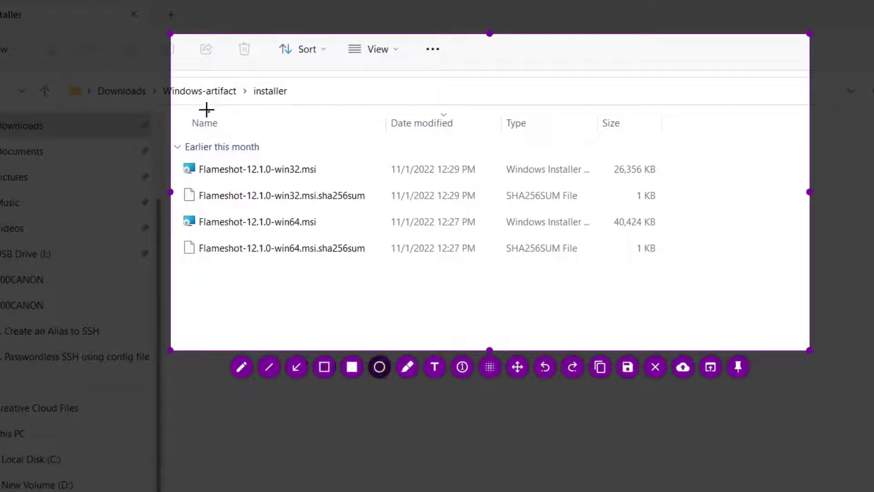
{"action": "mouse_move", "coordinate": [177, 109]}
{"action": "left_mouse_down"}
{"action": "mouse_move", "coordinate": [376, 269]}
{"action": "mouse_move", "coordinate": [389, 322]}
{"action": "left_mouse_up"}
{"action": "key", "text": "ctrl+z"}
Add test text 'lsfjosaklfskd' and an arrow toward the files, then copy and exit.
{"action": "left_click", "coordinate": [435, 367]}
{"action": "left_click", "coordinate": [276, 296]}
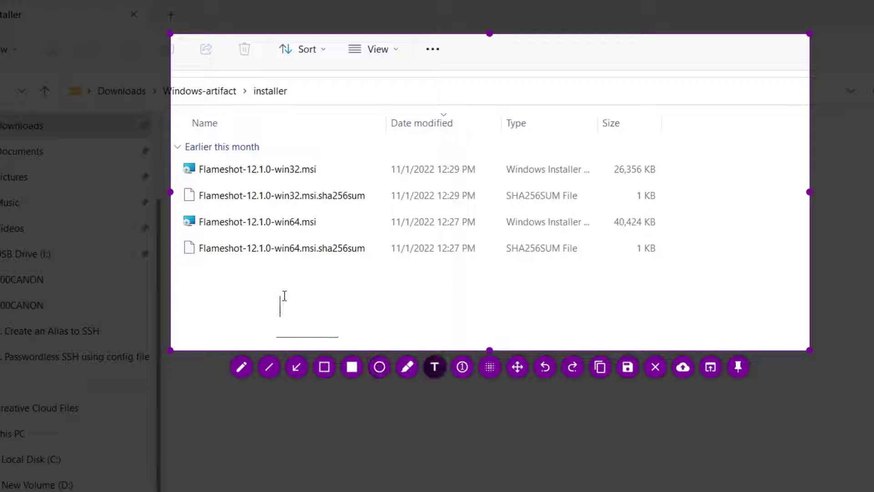
{"action": "type", "text": "lsfjosaklfskd"}
{"action": "left_click", "coordinate": [467, 293]}
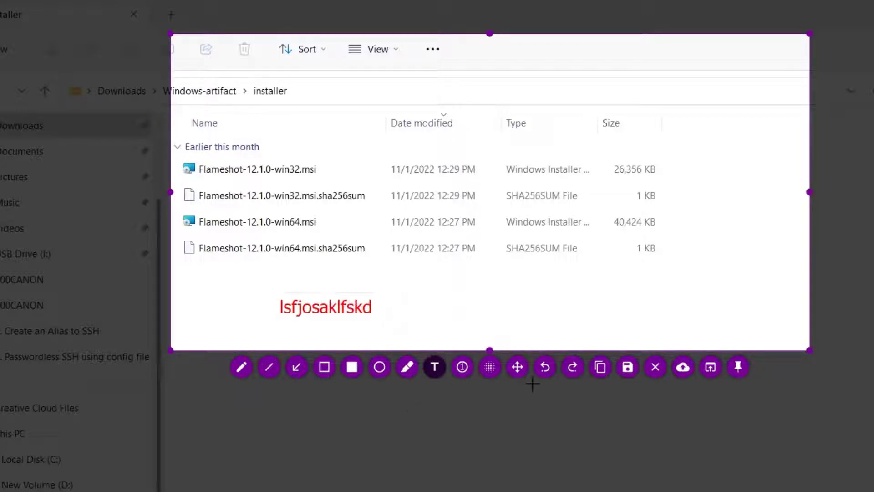
{"action": "left_click", "coordinate": [296, 369]}
{"action": "left_click_drag", "start_coordinate": [371, 296], "coordinate": [511, 240]}
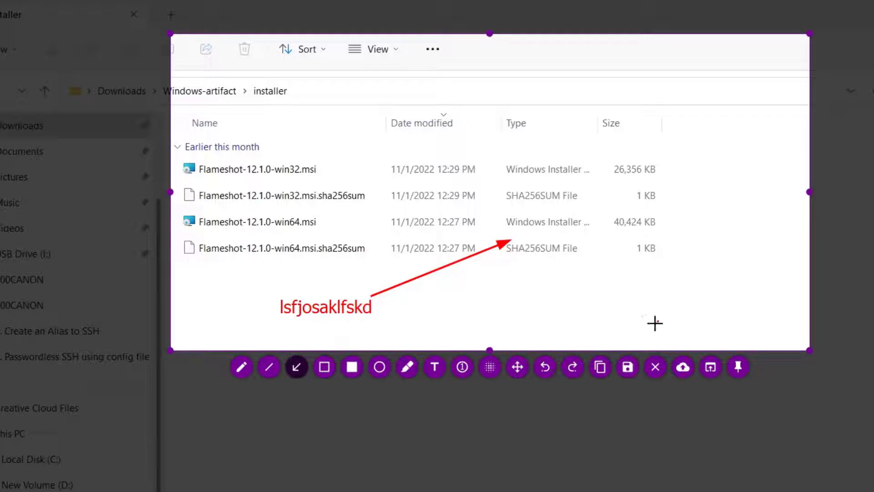
{"action": "left_click", "coordinate": [600, 367]}
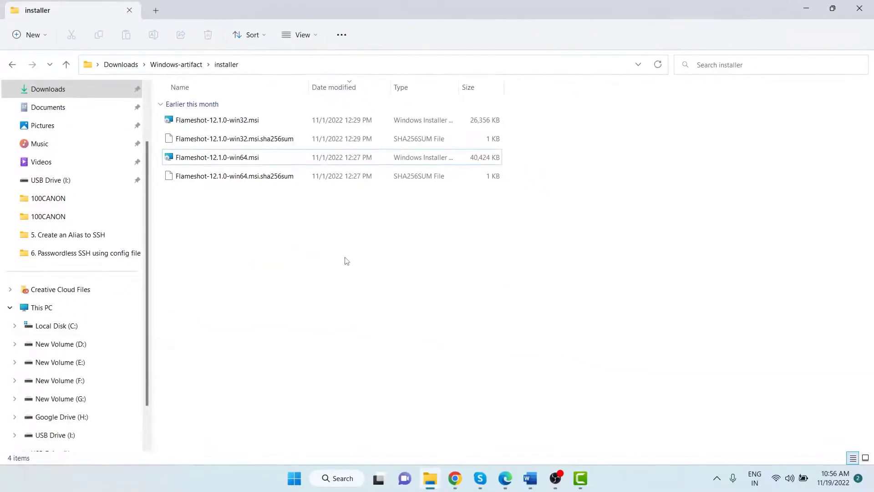
Start a new capture of the file list and box the two win64 rows in red with an arrow.
{"action": "left_click", "coordinate": [717, 479]}
{"action": "left_click", "coordinate": [729, 446]}
{"action": "left_click_drag", "start_coordinate": [155, 87], "coordinate": [543, 233]}
{"action": "left_click", "coordinate": [231, 245]}
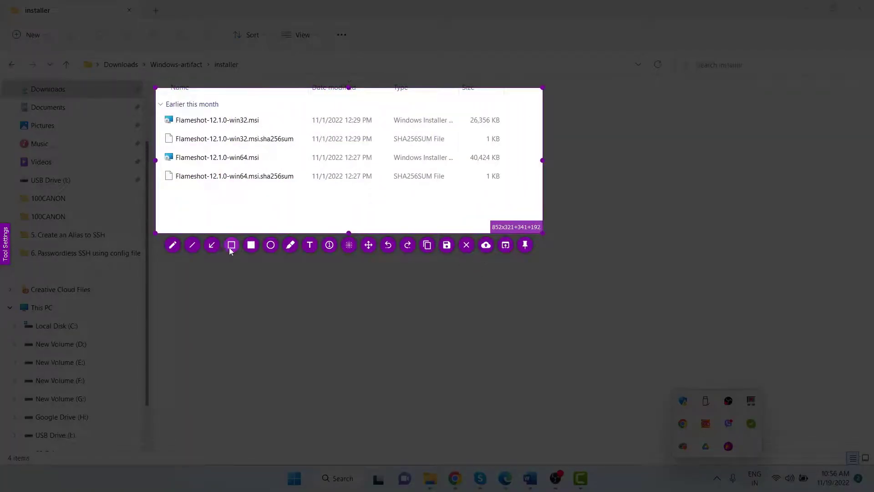
{"action": "mouse_move", "coordinate": [160, 151]}
{"action": "left_mouse_down"}
{"action": "mouse_move", "coordinate": [306, 183]}
{"action": "mouse_move", "coordinate": [253, 181]}
{"action": "left_mouse_up"}
{"action": "left_click", "coordinate": [212, 245]}
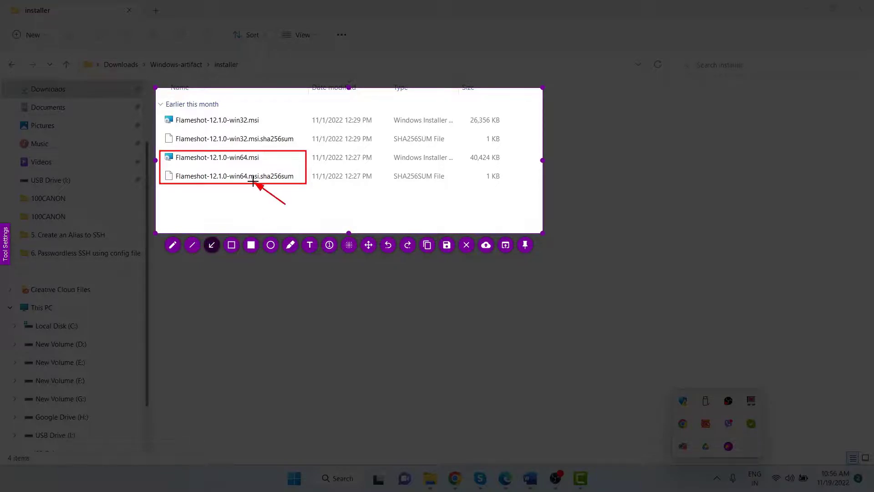
{"action": "left_click", "coordinate": [233, 245]}
Add the red text label 'marking' below the arrow.
{"action": "left_click", "coordinate": [310, 245]}
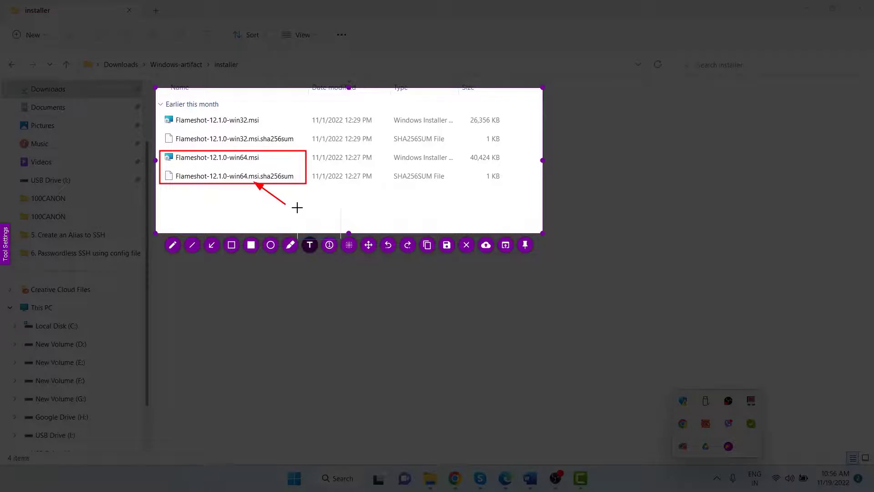
{"action": "left_click", "coordinate": [297, 208]}
{"action": "type", "text": "High"}
{"action": "type", "text": "ligh"}
{"action": "key", "text": "ctrl+BackSpace"}
{"action": "type", "text": "marking"}
Save the annotated capture as sc1.png in the Downloads folder.
{"action": "left_click", "coordinate": [446, 250]}
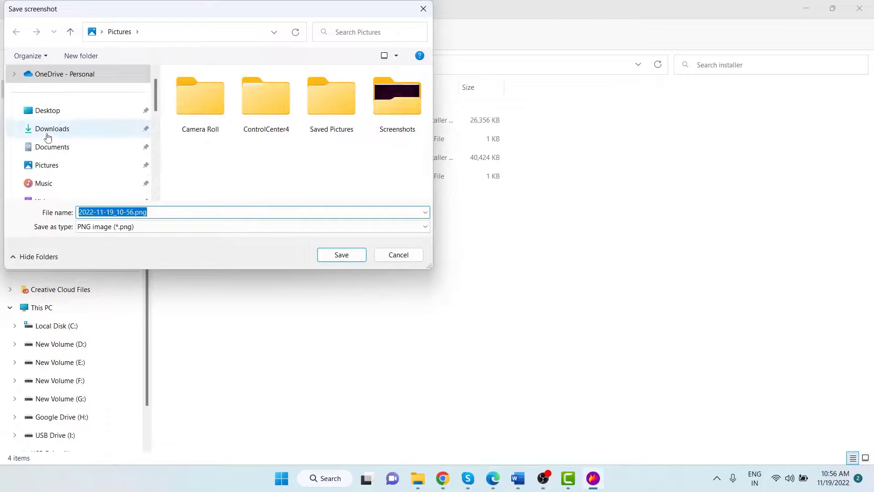
{"action": "left_click", "coordinate": [48, 130]}
{"action": "left_click", "coordinate": [116, 214]}
{"action": "type", "text": "sc1"}
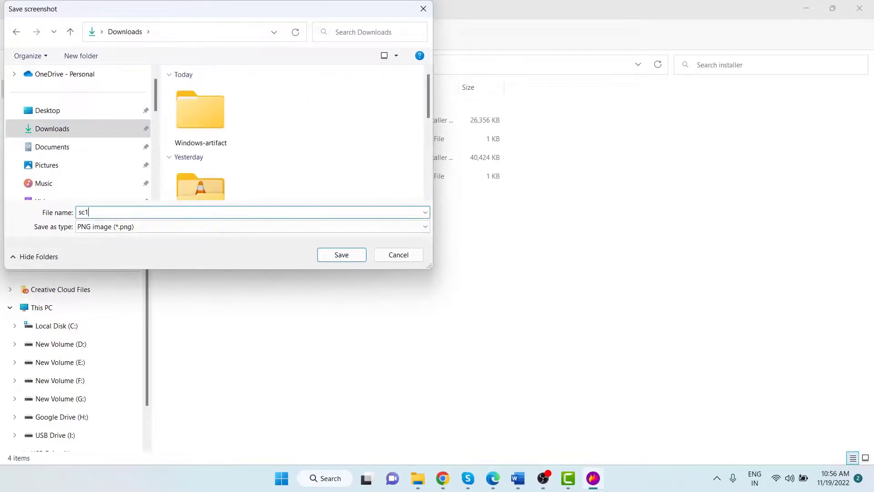
{"action": "left_click", "coordinate": [339, 254]}
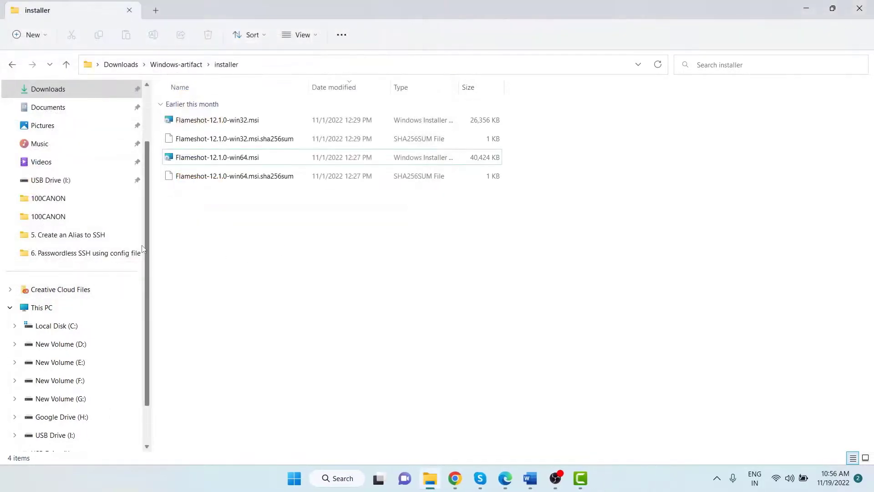
Open sc1.png from Downloads in Photos to check the annotations, then close Photos and File Explorer.
{"action": "left_click", "coordinate": [48, 90]}
{"action": "double_click", "coordinate": [206, 148]}
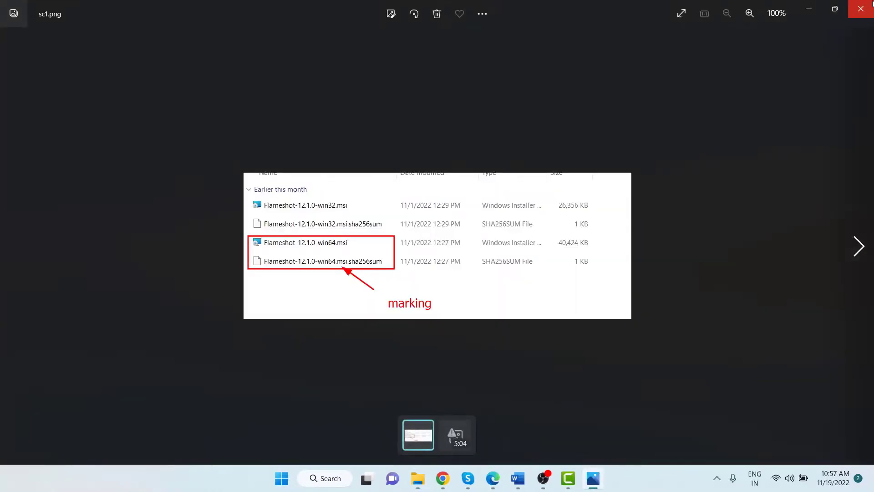
{"action": "left_click", "coordinate": [861, 9]}
{"action": "left_click", "coordinate": [860, 9]}
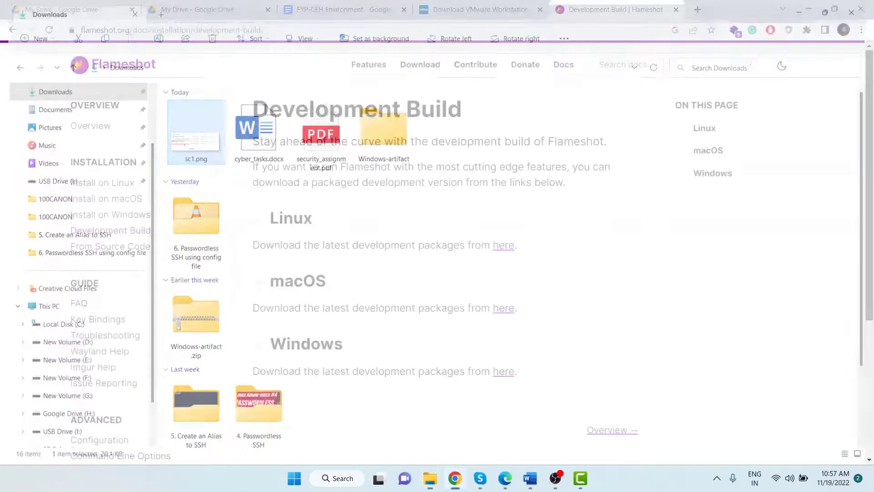